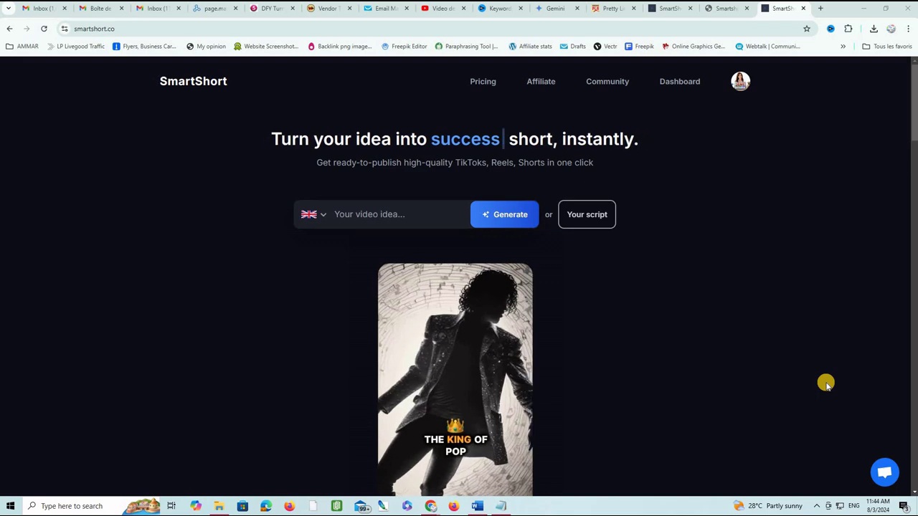
Switch to the llpgpro.com DFY tab that shows an example SmartShort video
key(ctrl+5)
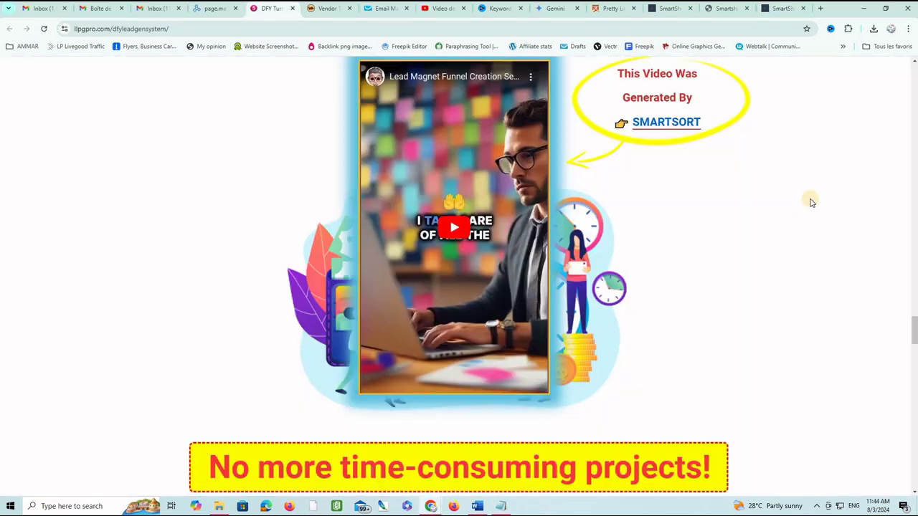
Play the embedded SmartShort example short on the llpgpro.com page
click(460, 229)
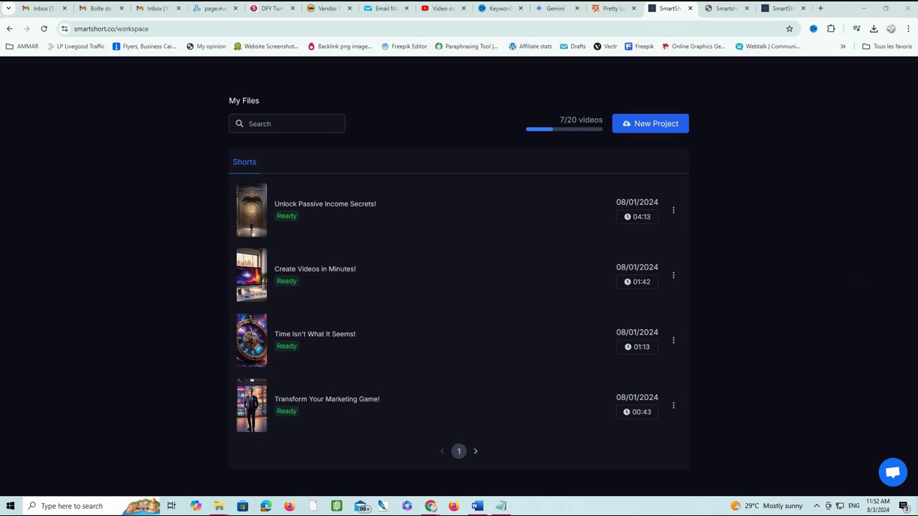
Start a new SmartShort project and place the cursor in its empty script area
click(652, 123)
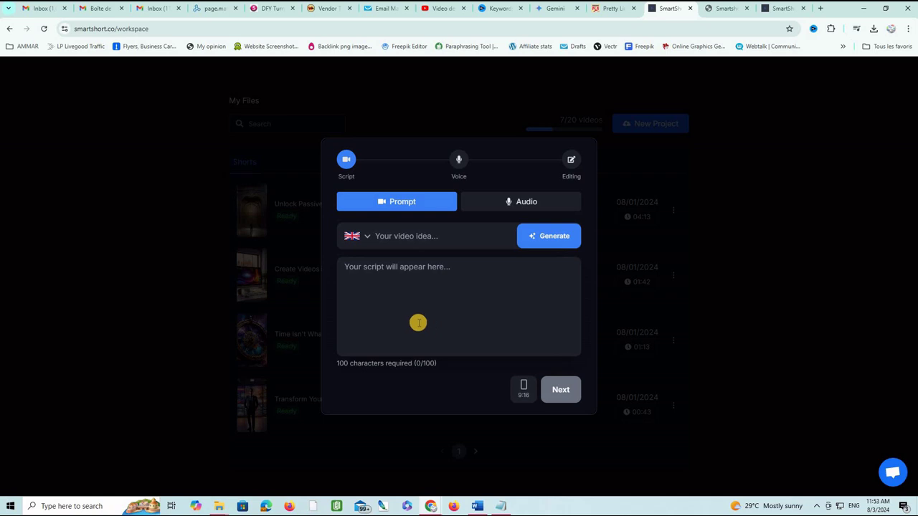
click(369, 274)
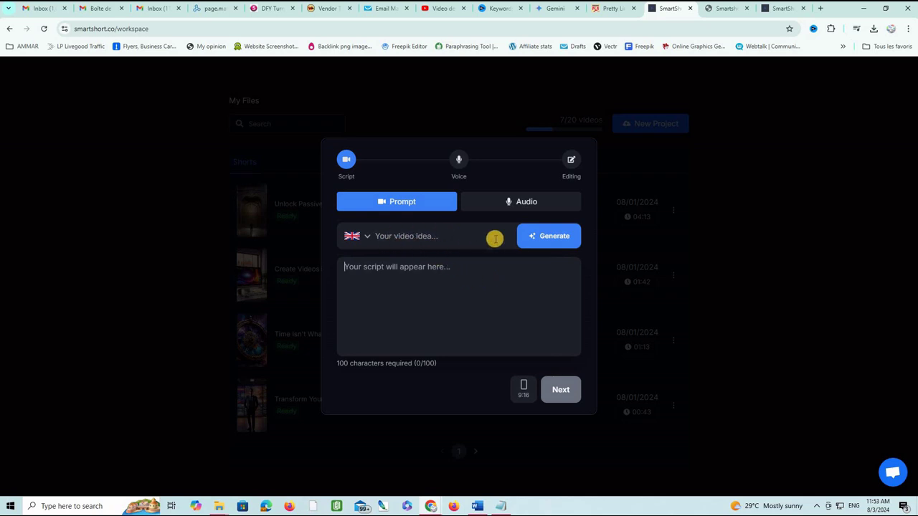
Enter the video idea 'ROCK N BLUES' and generate a 1086-character script from it
click(449, 239)
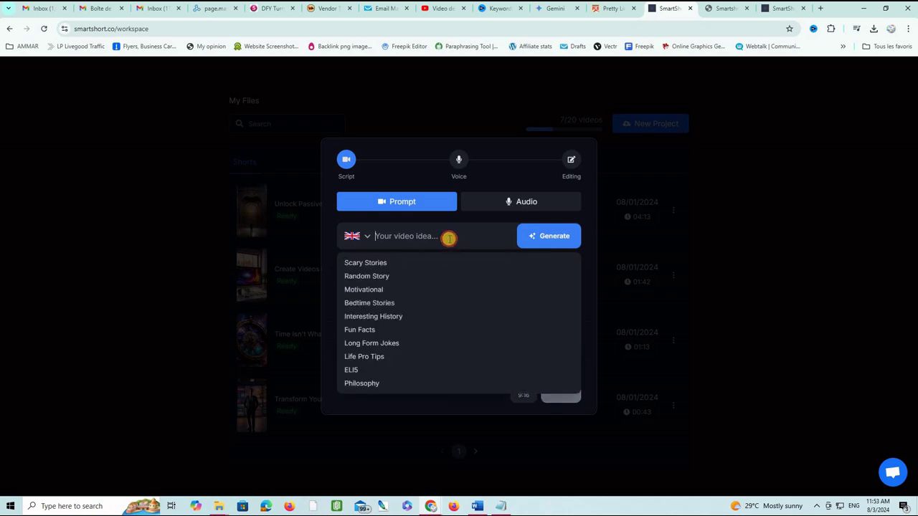
text(RP)
text(CK N )
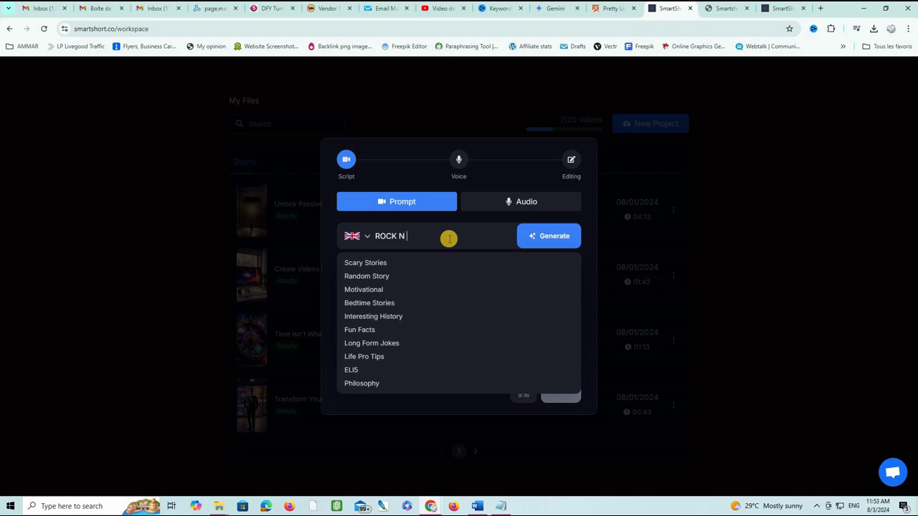
text(BLUES)
click(551, 239)
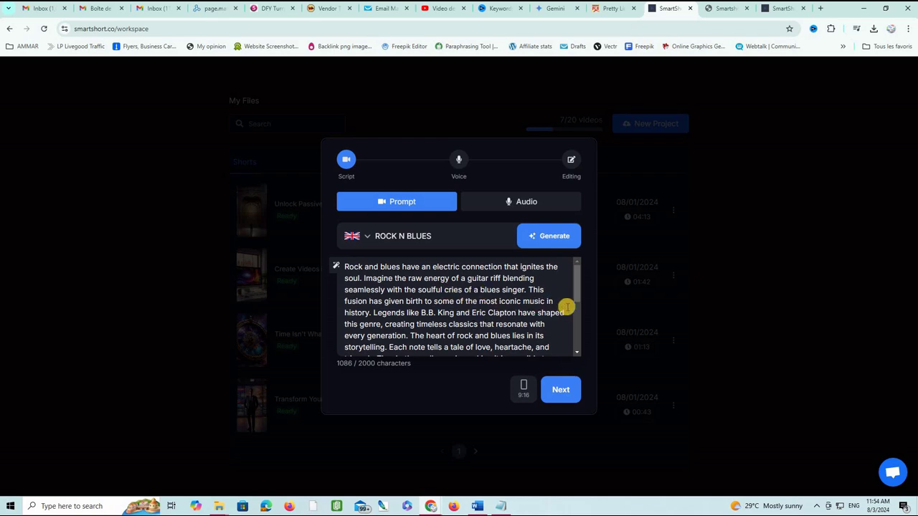
scroll(580, 280, down, 1)
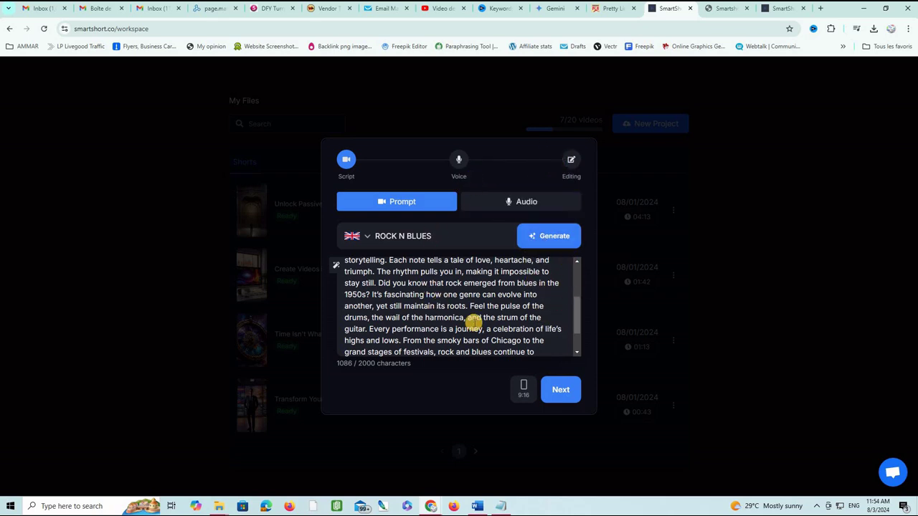
Choose the vertical Portrait (9:16) format for the ROCK N BLUES short
click(521, 390)
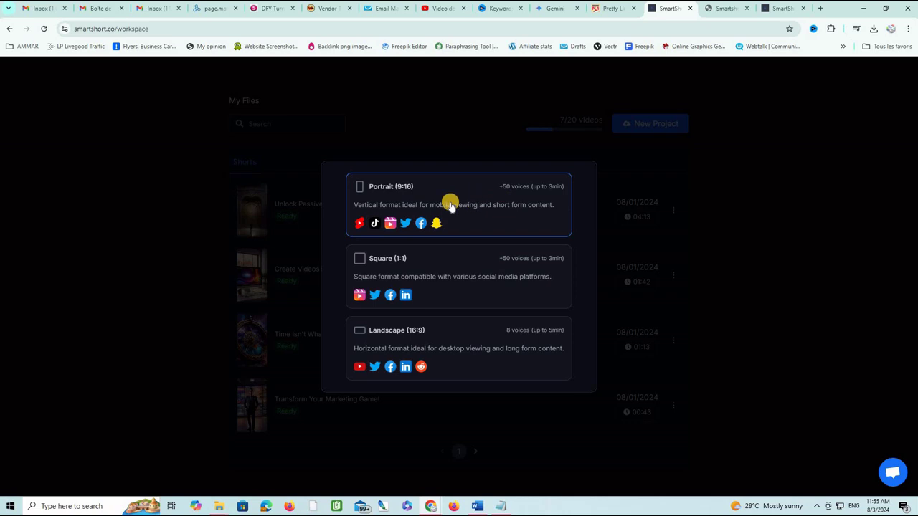
click(385, 189)
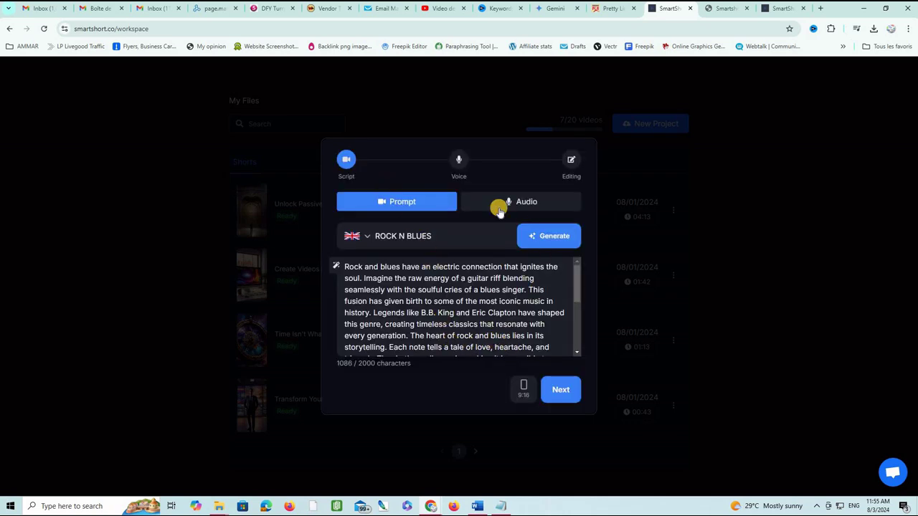
Advance to the voice selection step and browse the list of narrator voices
click(560, 388)
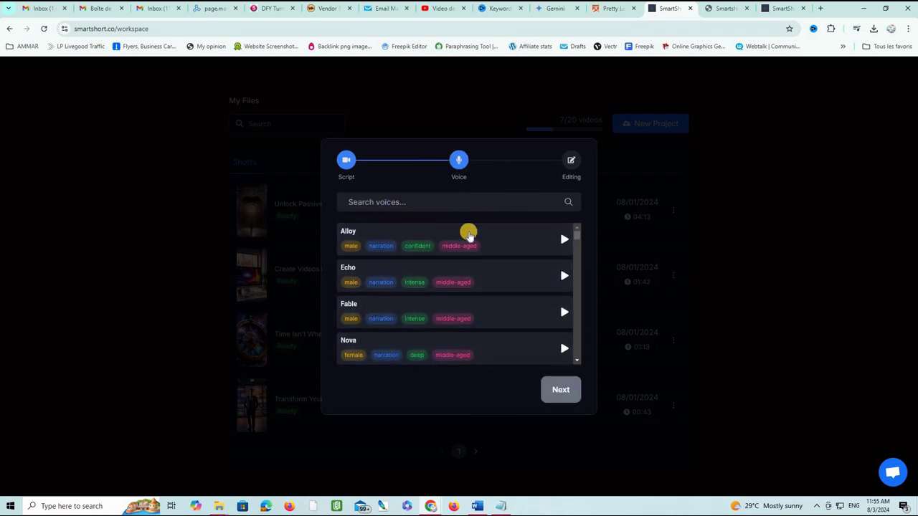
scroll(474, 267, down, 1)
scroll(475, 268, down, 3)
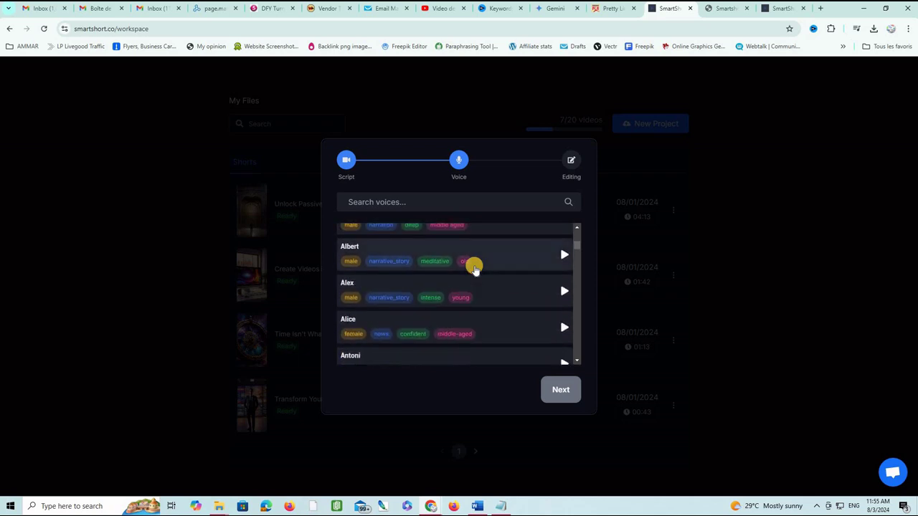
scroll(474, 266, down, 1)
scroll(473, 266, up, 2)
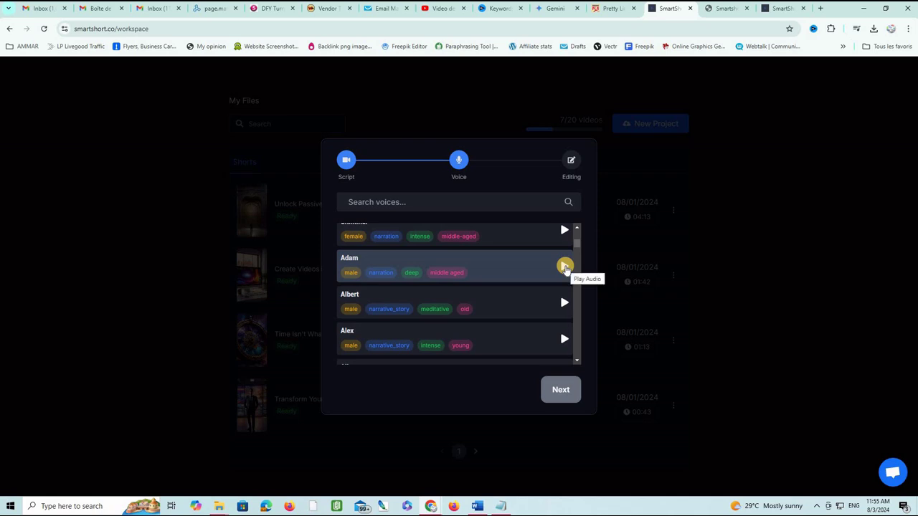
Preview the Adam, Albert and Alex voices, then pick Adam as narrator
click(566, 268)
click(566, 268)
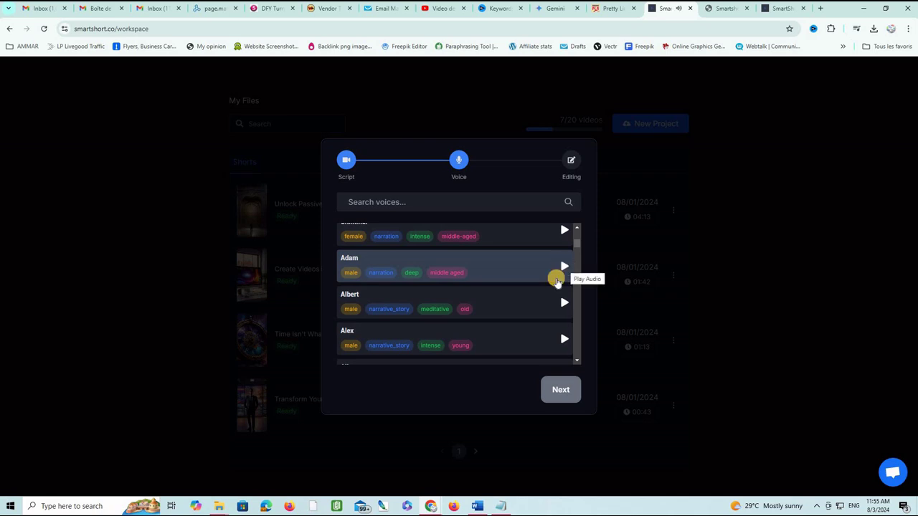
click(564, 311)
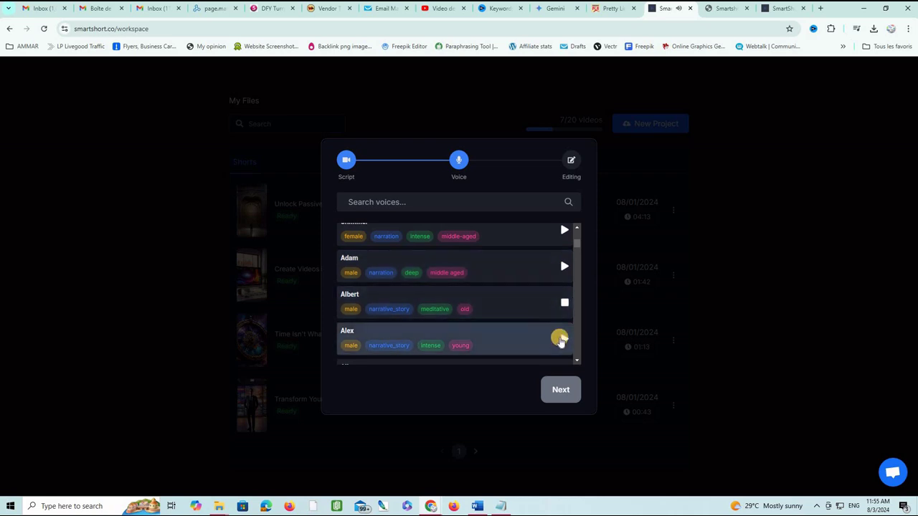
click(564, 341)
click(564, 342)
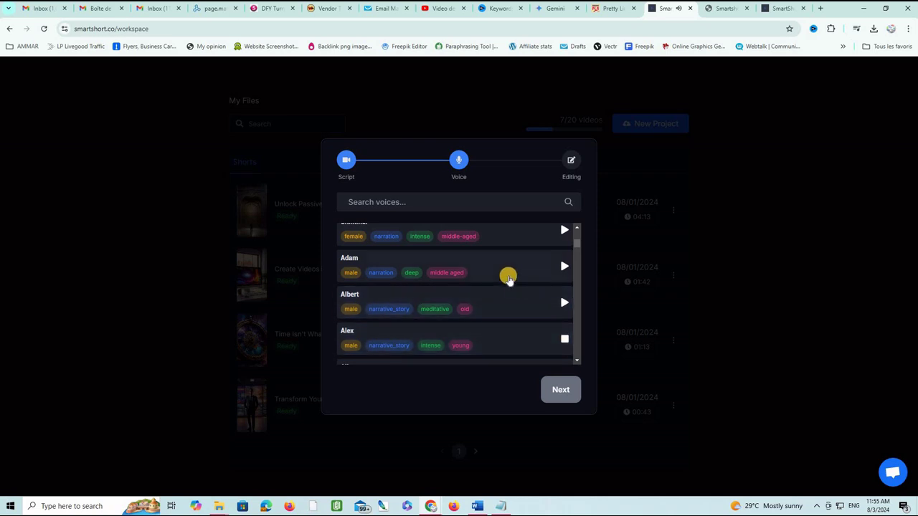
click(492, 265)
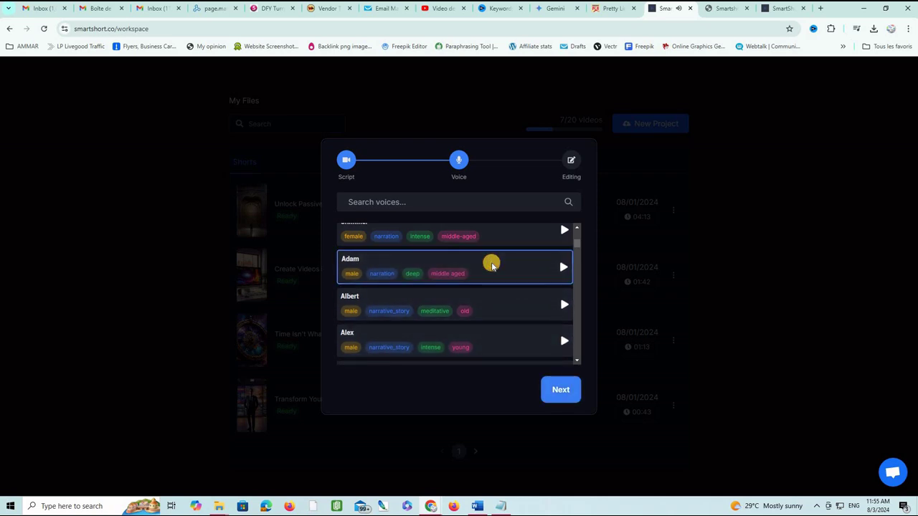
Go to the Editing settings and set footage to change every 2 seconds
click(563, 393)
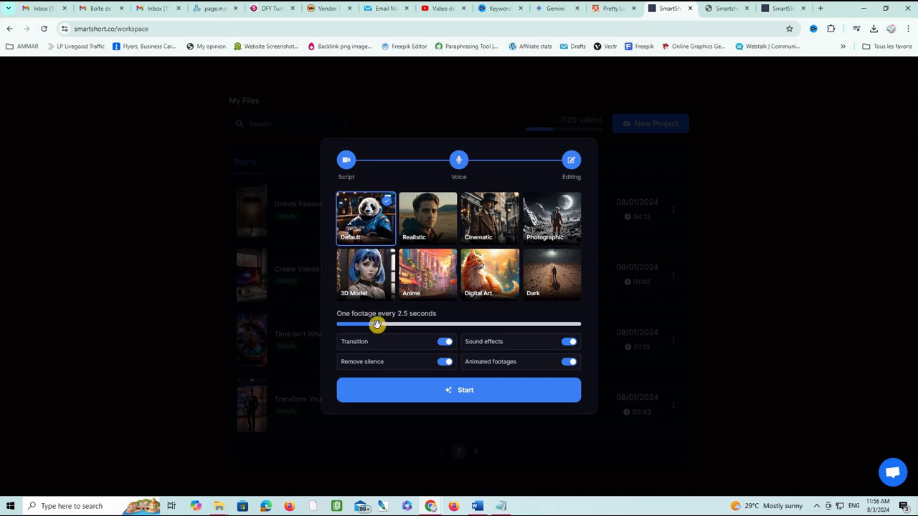
click(346, 325)
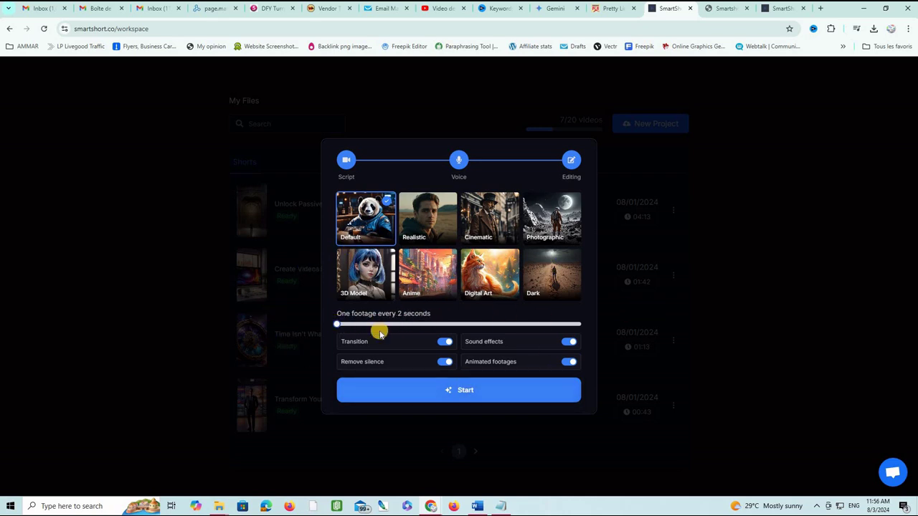
Generate the short and wait until 'The Electric Soul of Rock & Blues' shows Ready
click(451, 390)
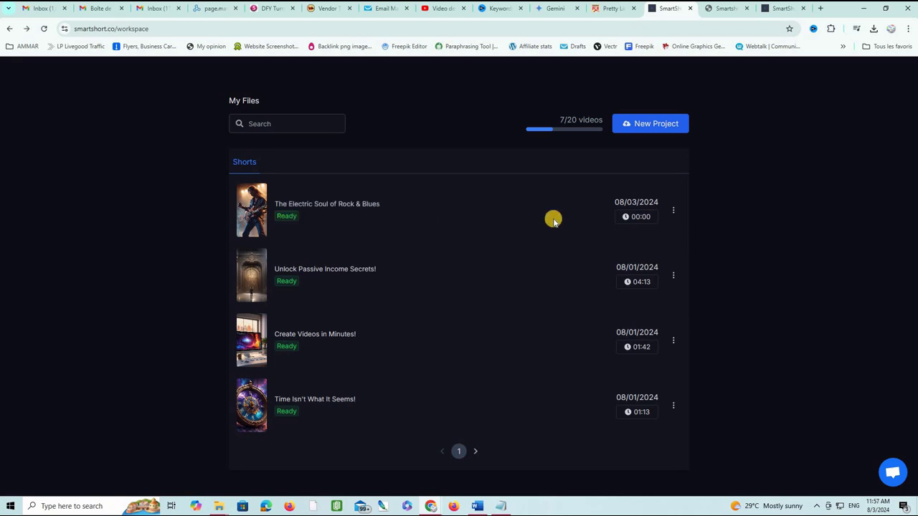
Open 'The Electric Soul of Rock & Blues' in the editor, play its preview, then pause
click(342, 205)
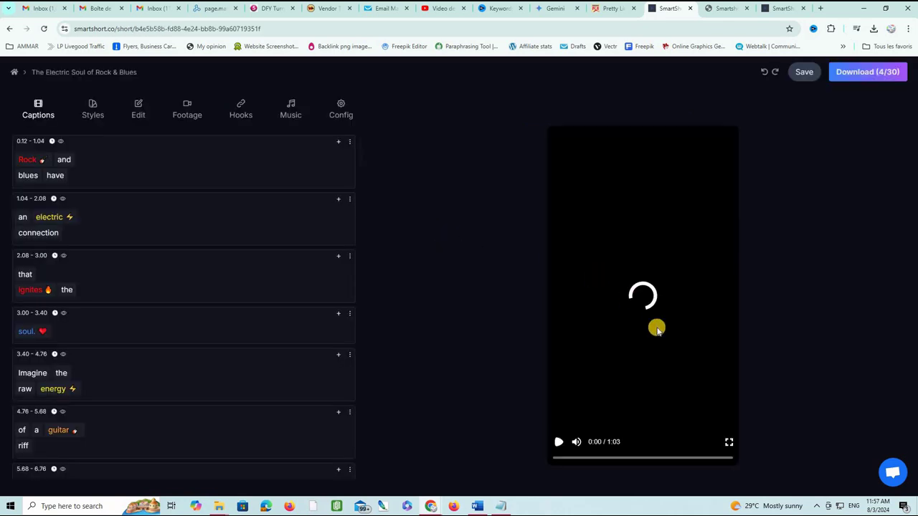
click(559, 442)
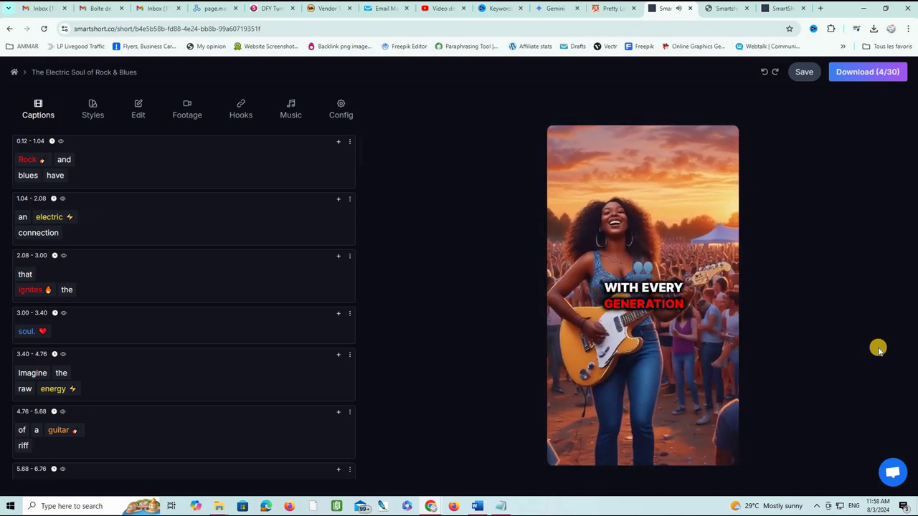
key(space)
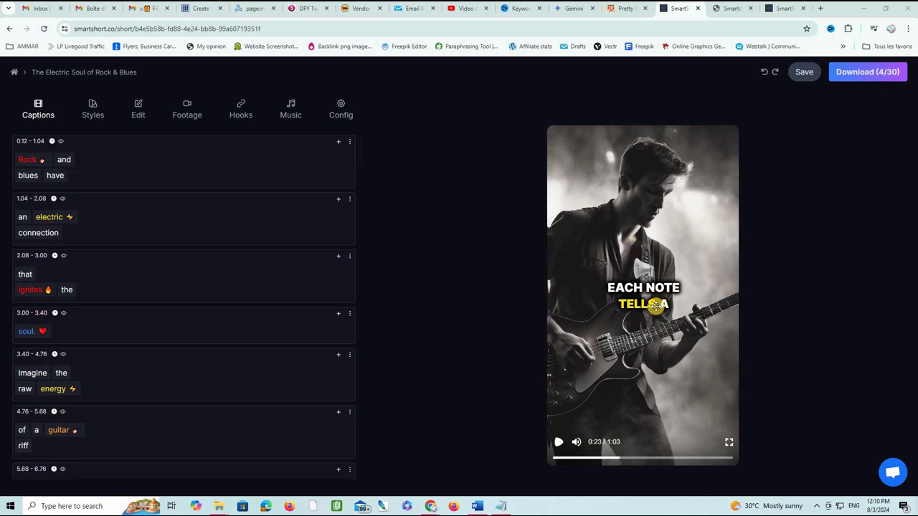
Open the first caption's settings, view the style presets, then show the subtitle Edit options
click(349, 143)
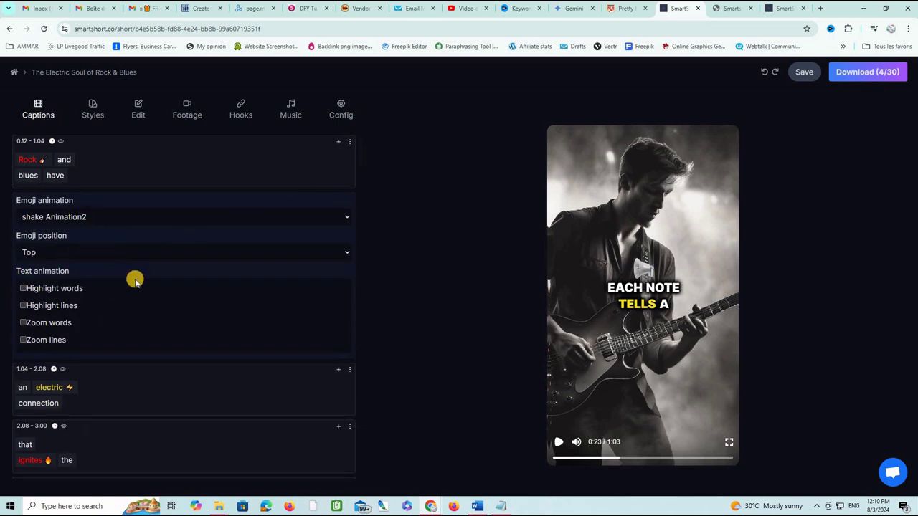
click(92, 109)
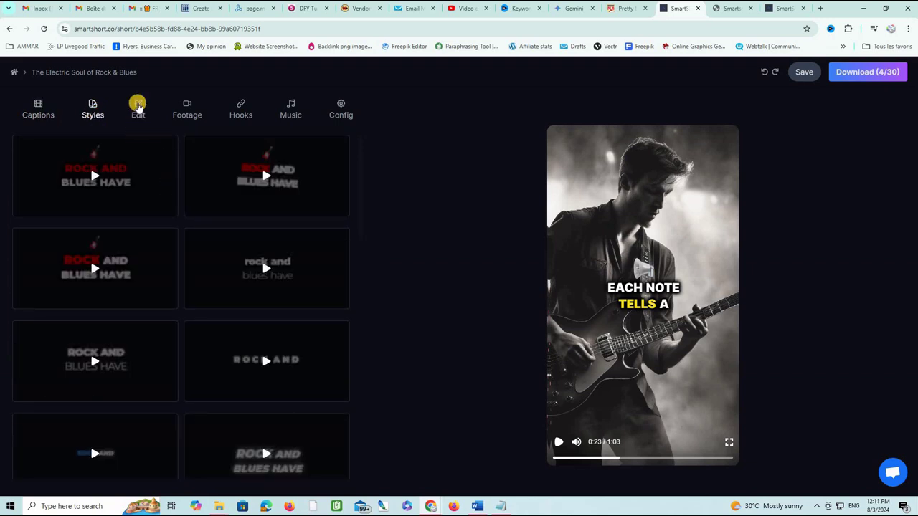
click(137, 107)
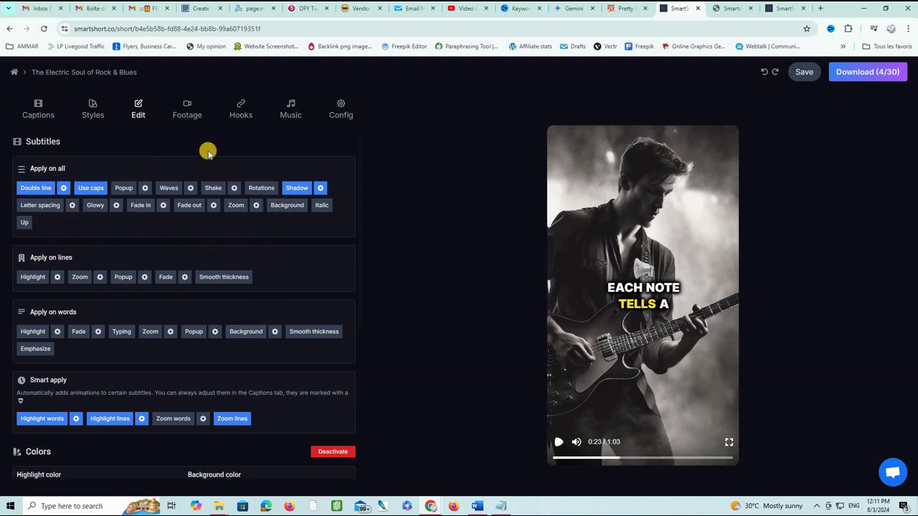
Update the first AI footage scene, then bring up the Subscribe hook settings
click(188, 109)
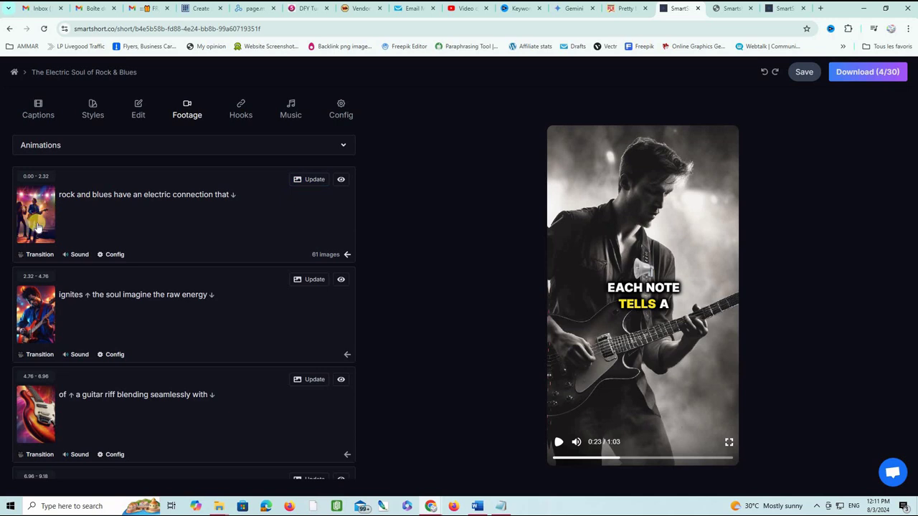
click(310, 180)
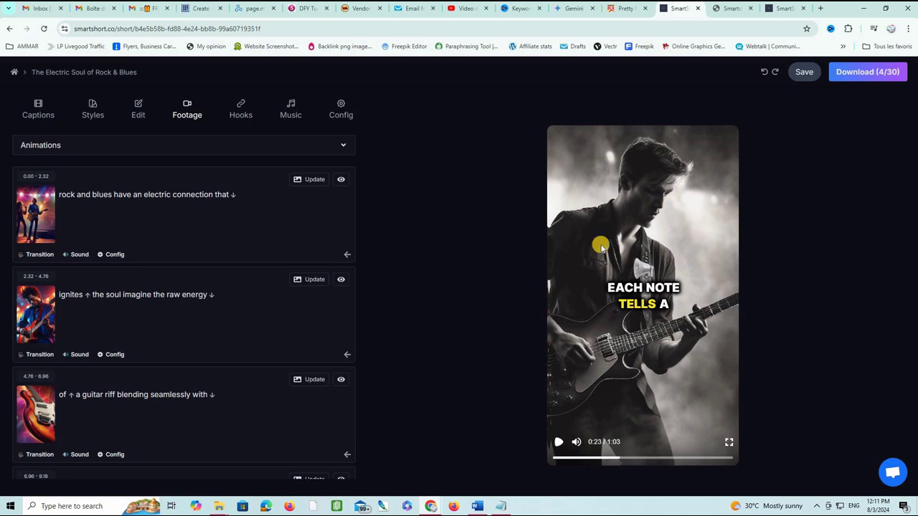
click(242, 115)
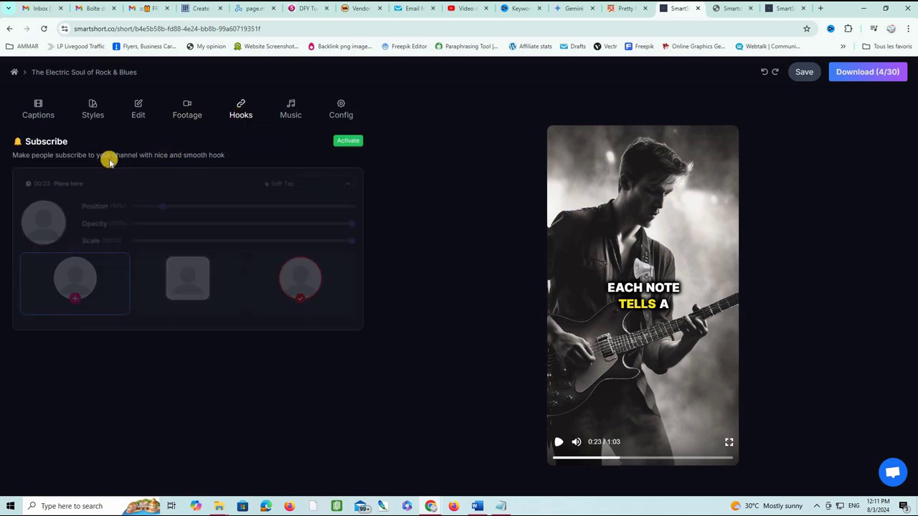
Browse the background music list, including Paris Else, Blade Runner 2049 and Epic Music
click(291, 113)
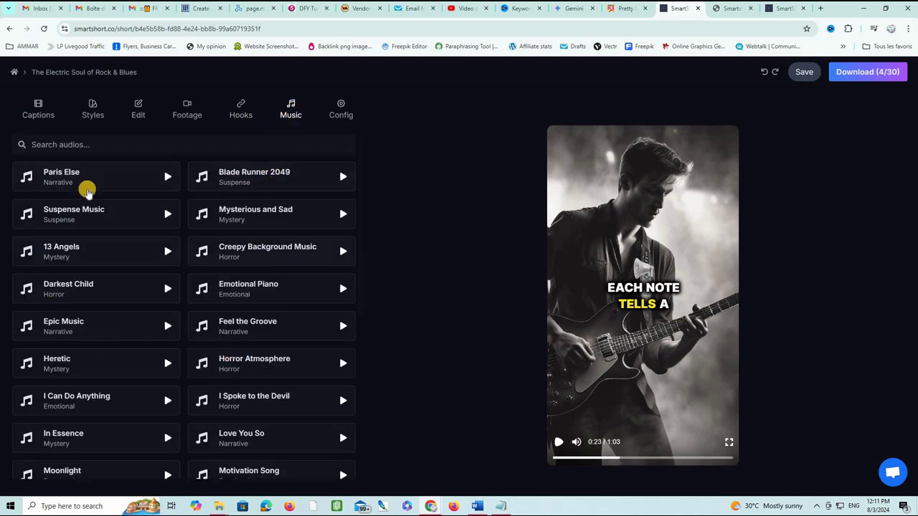
scroll(79, 323, down, 1)
scroll(86, 327, down, 2)
scroll(100, 323, up, 3)
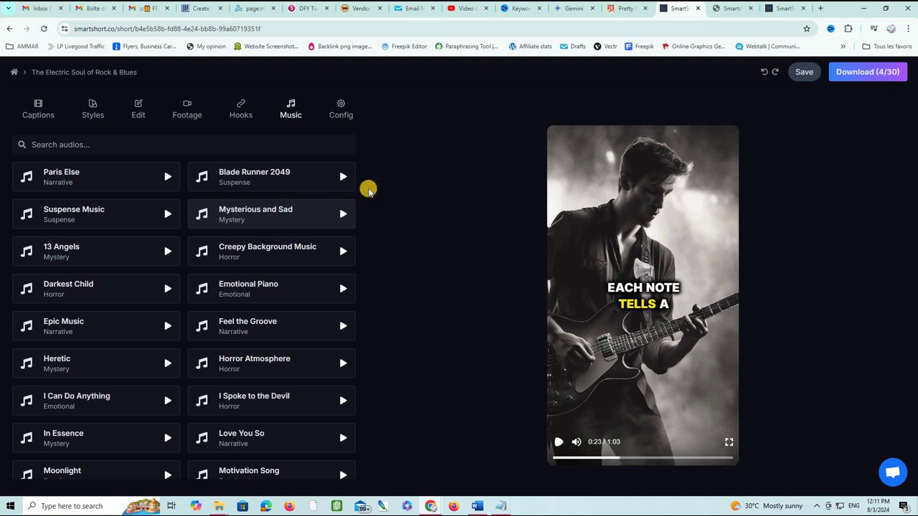
Show the Config settings: max 12 characters, 70px font, Pretendard style
click(343, 116)
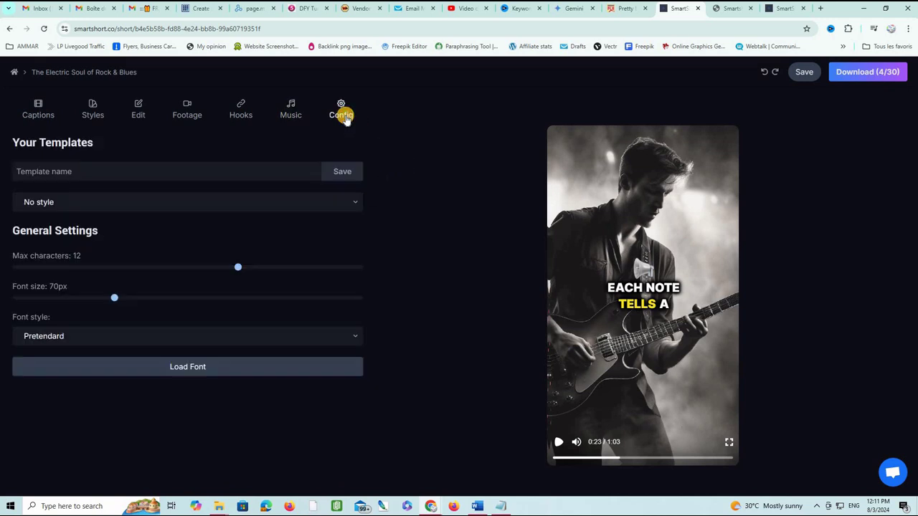